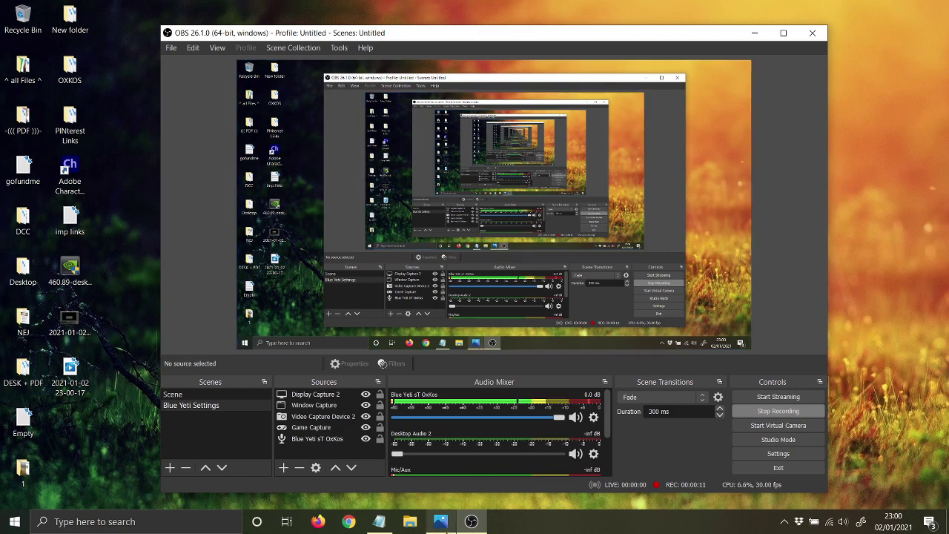
Review the recording-error screenshot, then launch GeForce Experience from the NVIDIA tray icon.
{"action": "left_click", "coordinate": [441, 521]}
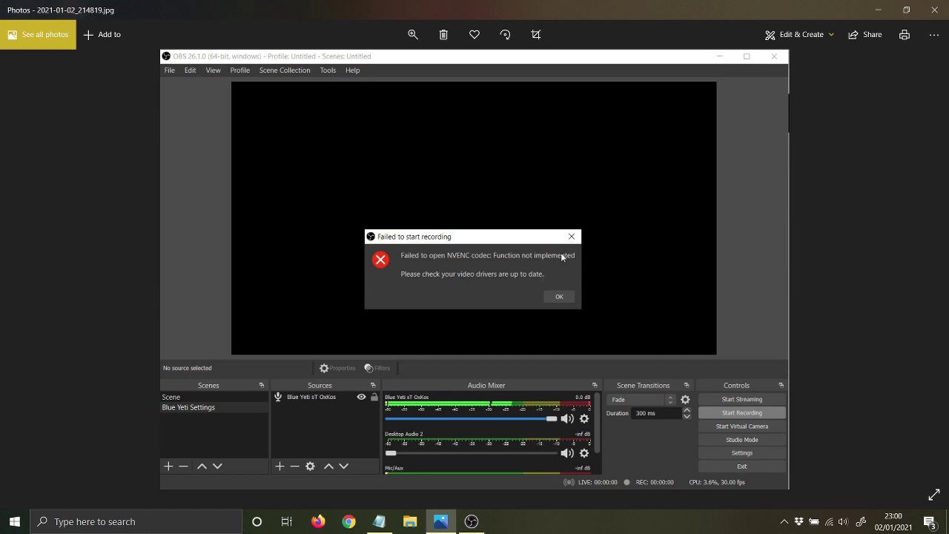
{"action": "left_click", "coordinate": [883, 9]}
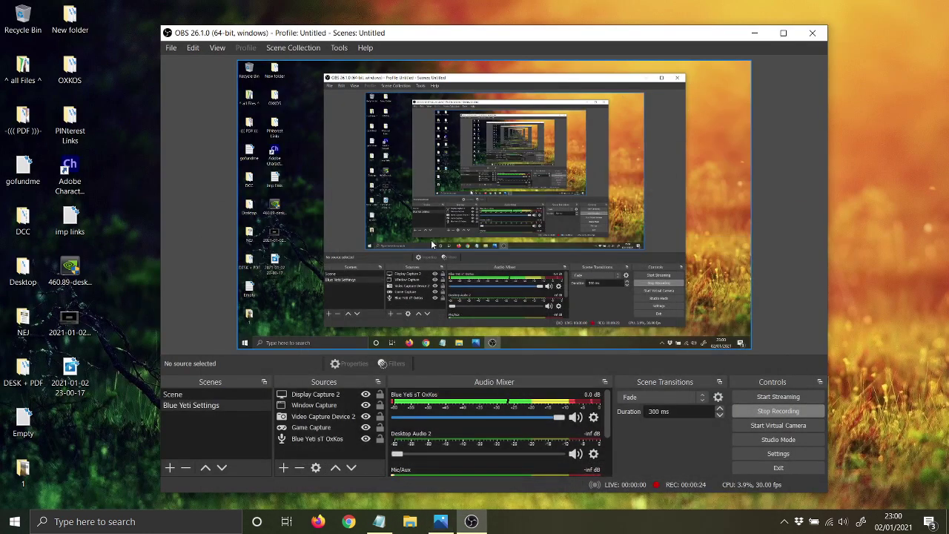
{"action": "left_click", "coordinate": [784, 524]}
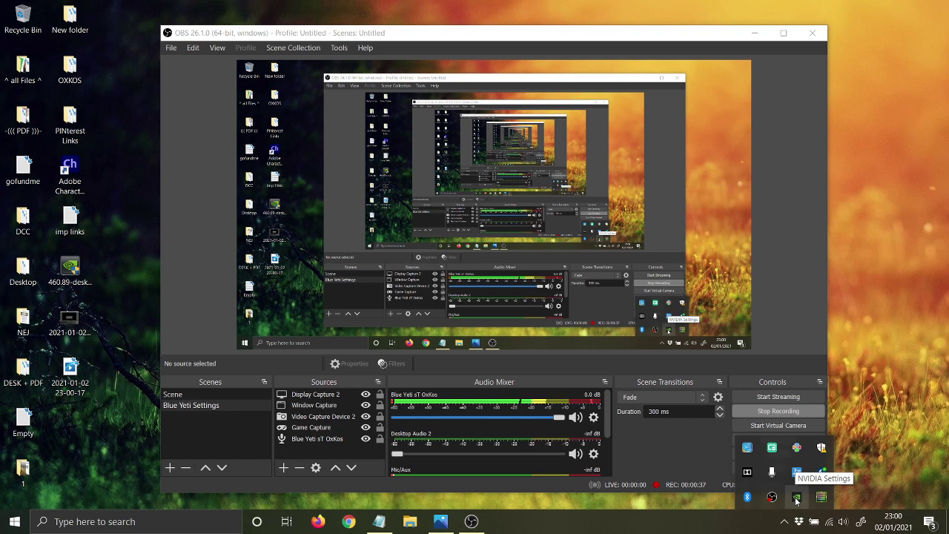
{"action": "right_click", "coordinate": [797, 498]}
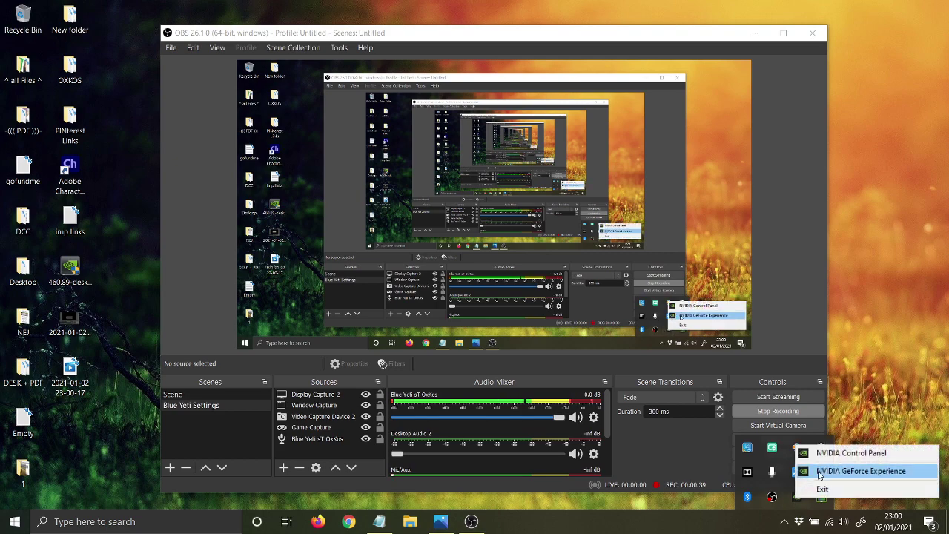
{"action": "left_click", "coordinate": [860, 471]}
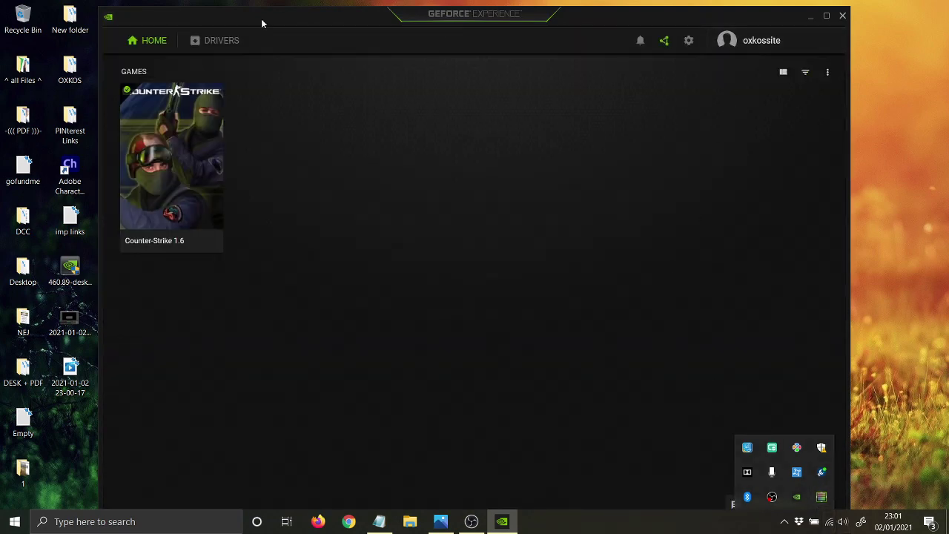
Confirm Game Ready Driver 460.89 on the Drivers page and select the 460.89 installer.
{"action": "left_click", "coordinate": [215, 40]}
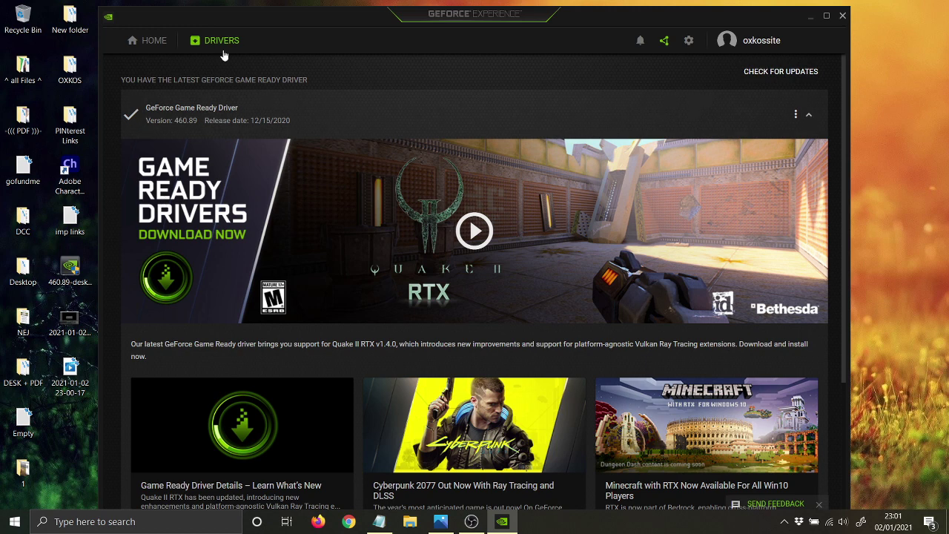
{"action": "left_click", "coordinate": [71, 275]}
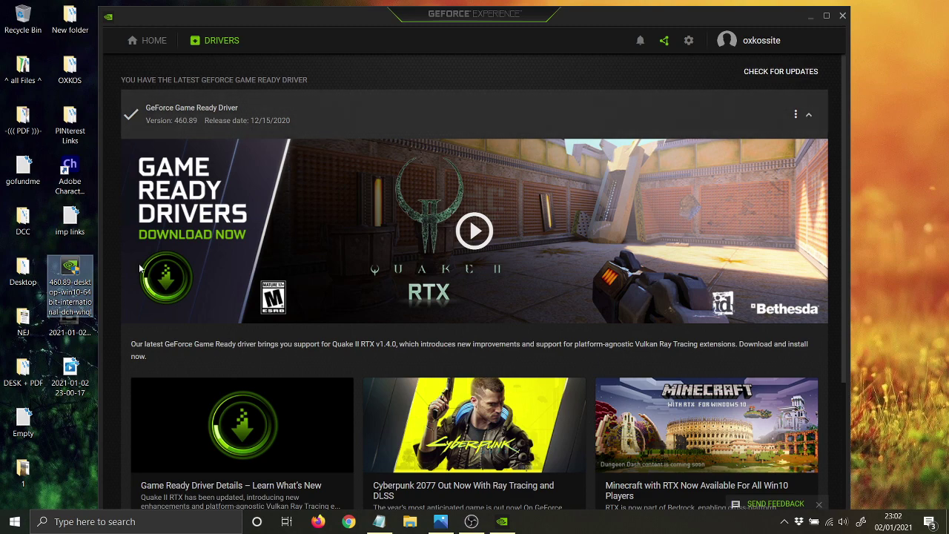
Close GeForce Experience with Alt+F4 and select the 460.89 driver installer on the desktop.
{"action": "key", "text": "alt+F4"}
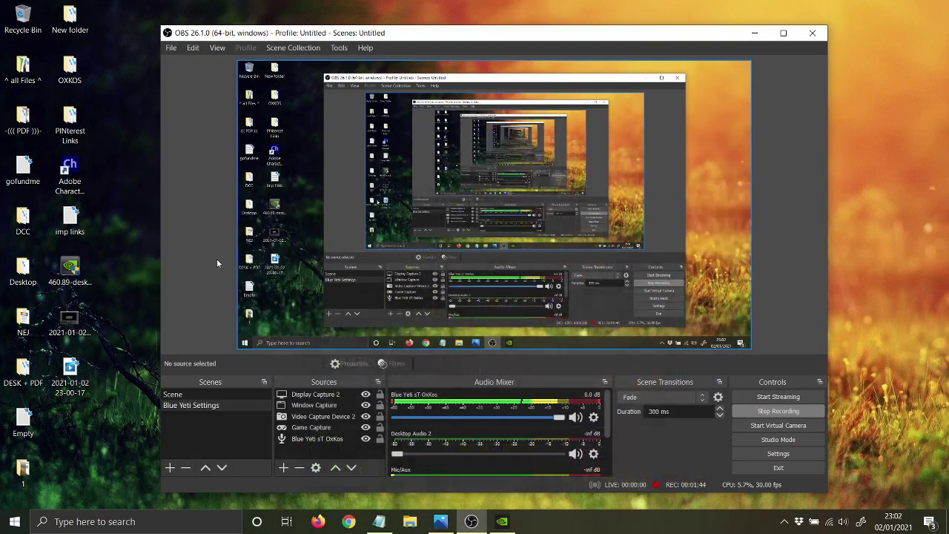
{"action": "left_click", "coordinate": [66, 269]}
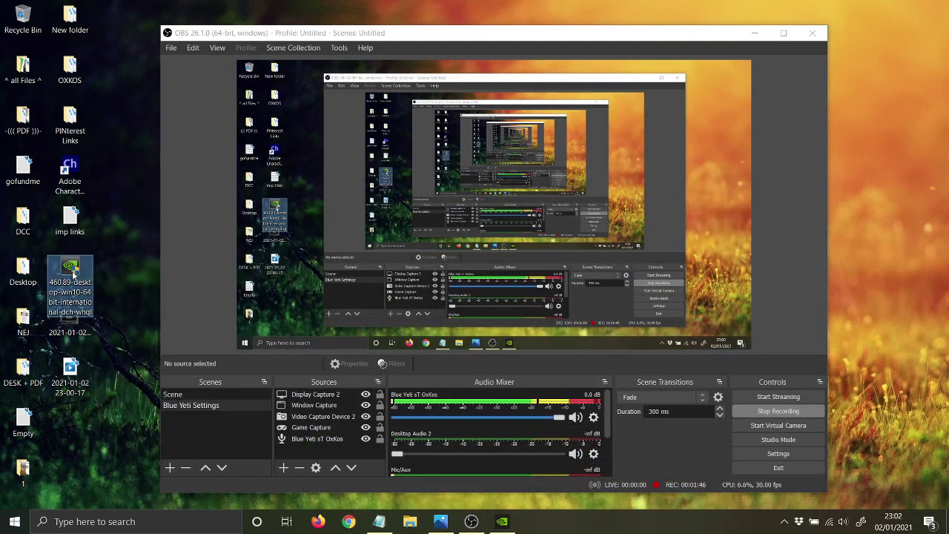